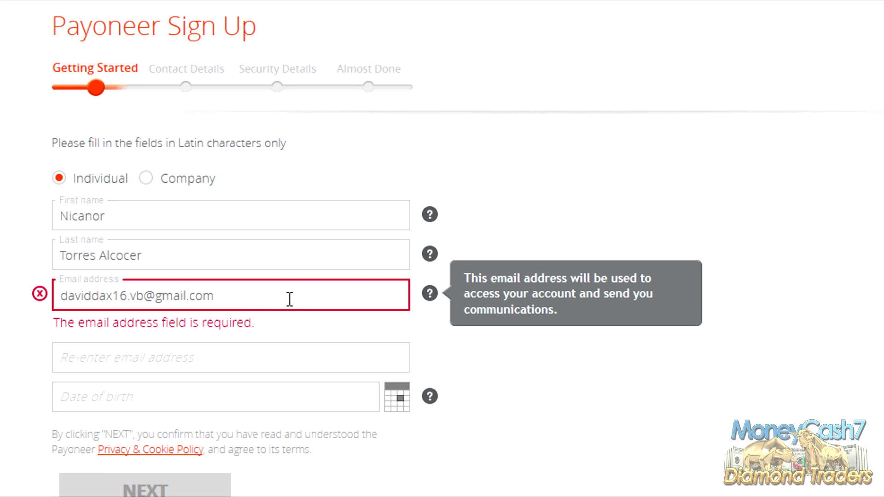
Step: Copy the email address and paste it into the Re-enter email field
triple_click(182, 295)
key("ctrl+c")
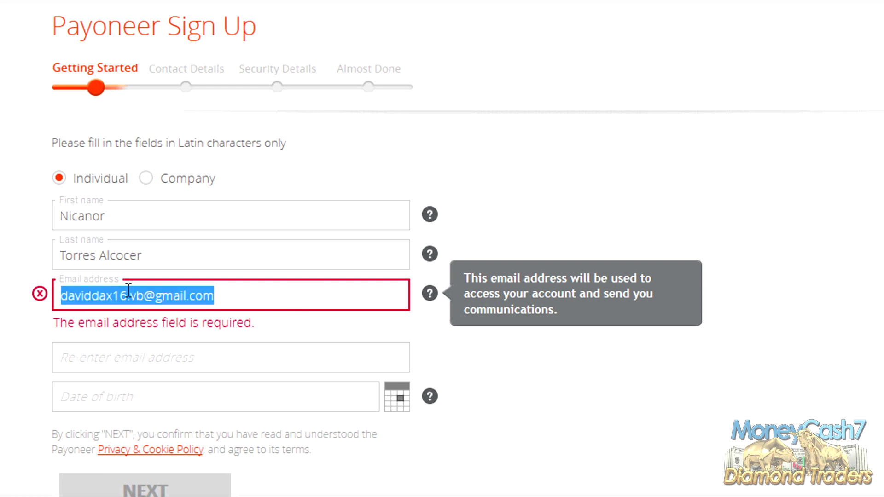
left_click(201, 339)
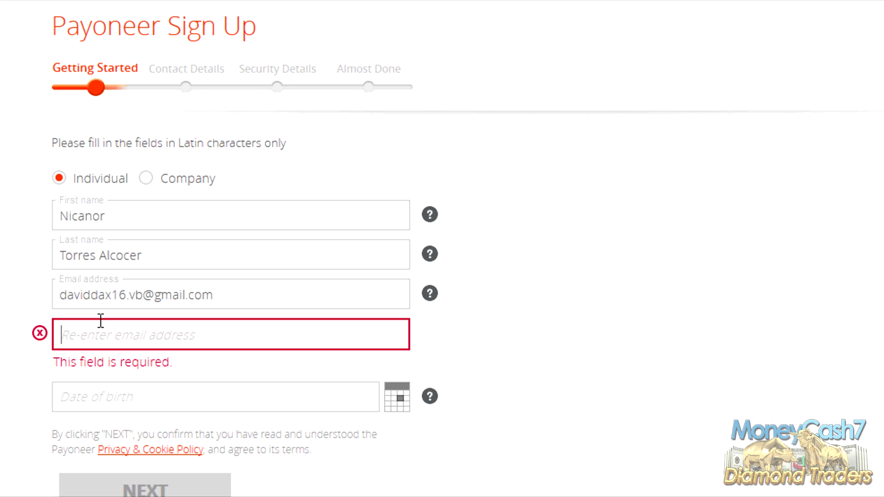
key("ctrl+v")
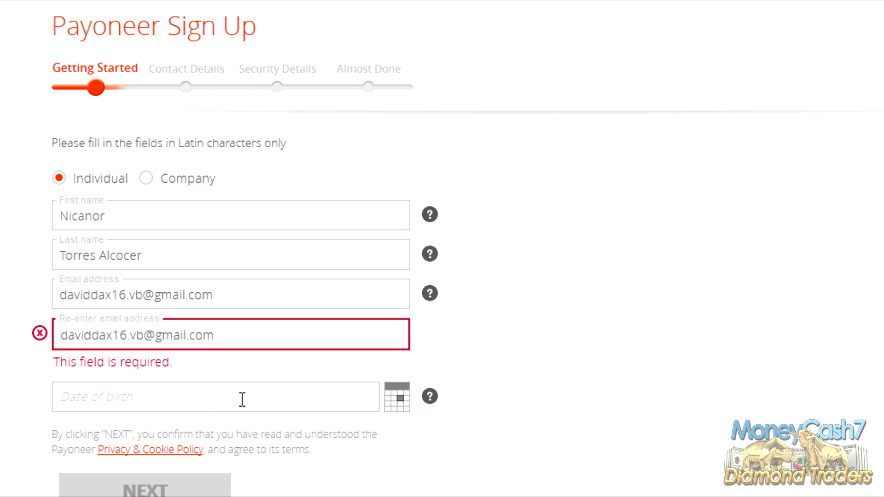
left_click(242, 399)
left_click(210, 198)
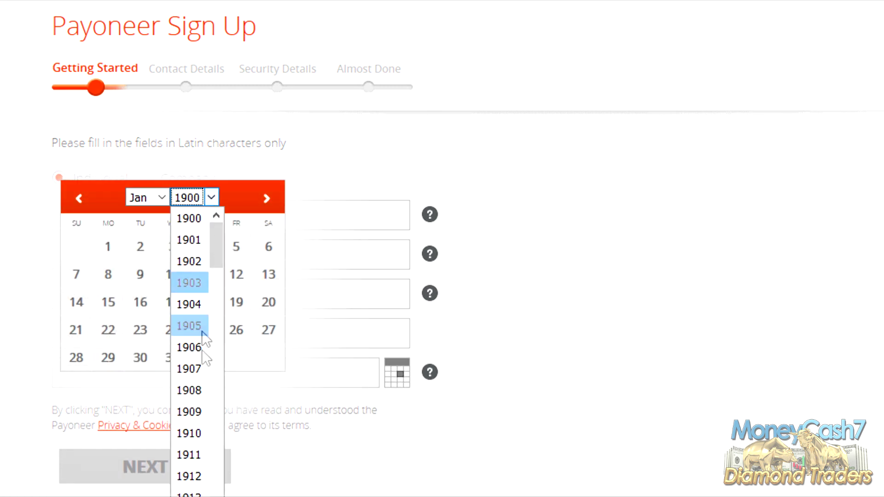
scroll(193, 391, "down", 6)
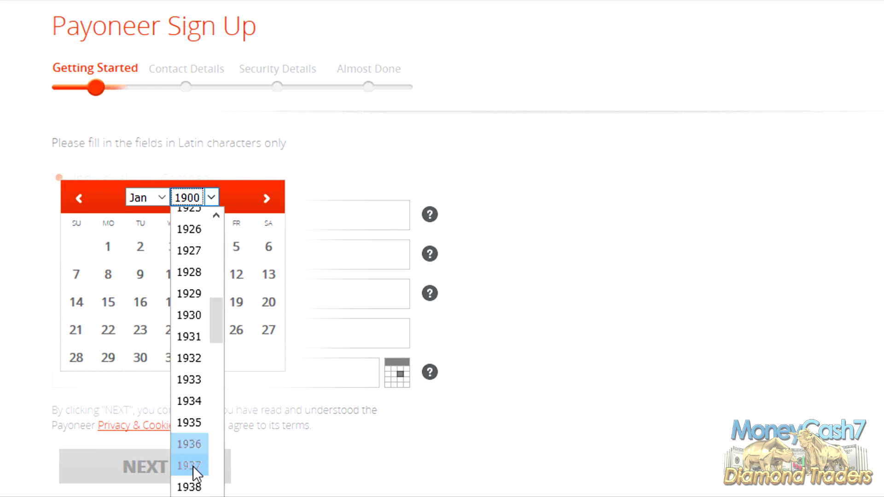
scroll(193, 472, "down", 7)
left_click(191, 467)
left_click(162, 197)
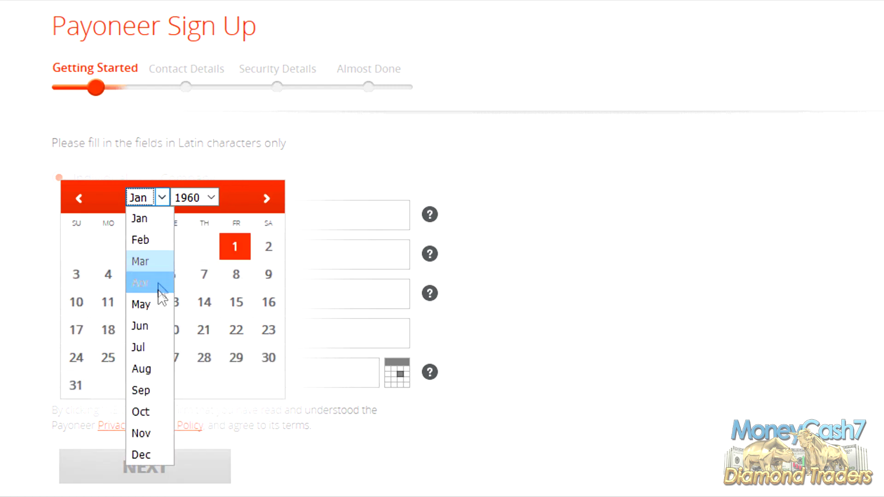
left_click(148, 257)
left_click(109, 275)
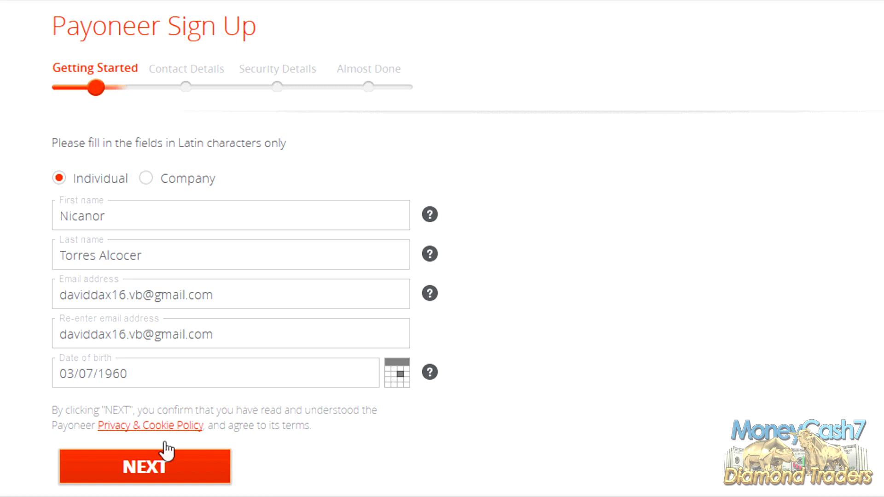
left_click(179, 474)
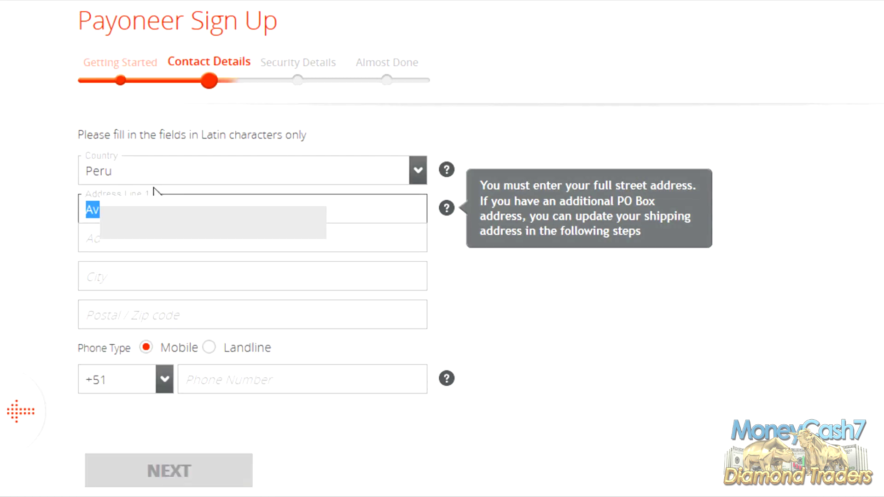
Step: Enter the address, city Huancayo and postal code 12006
key("End")
key("ctrl+a")
left_click(146, 272)
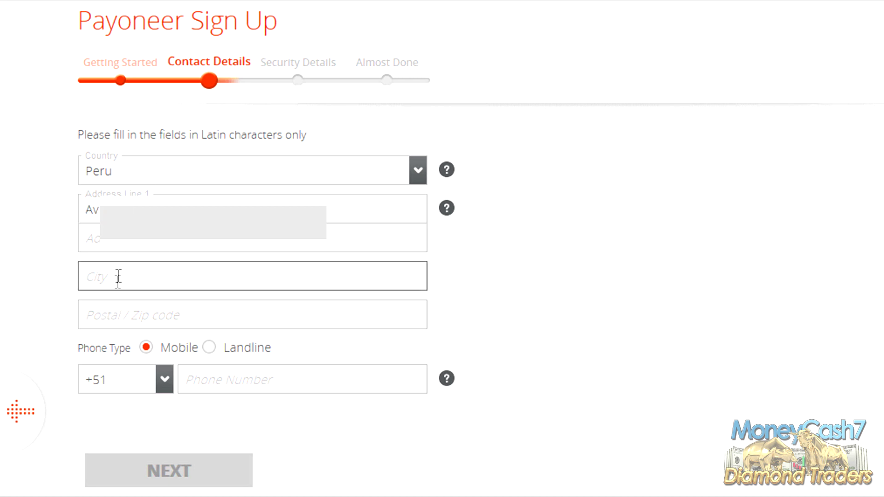
type("Huancayo")
left_click(176, 311)
type("12006")
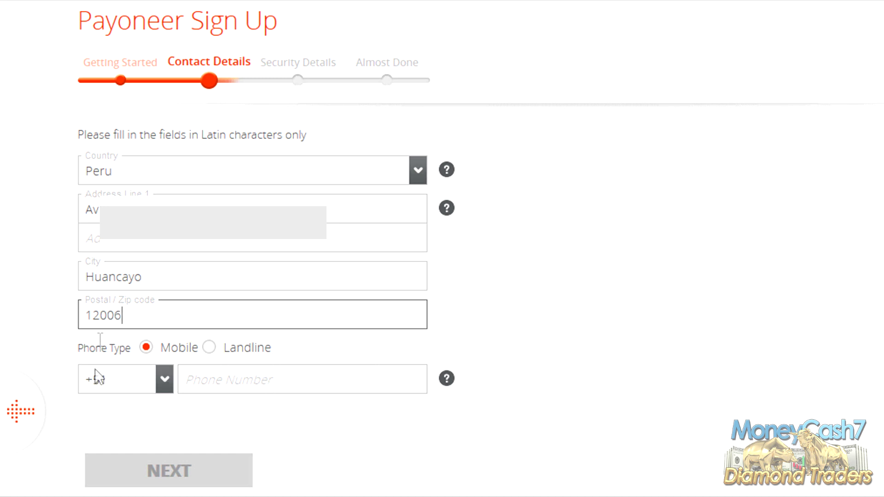
Step: Enter the mobile number after the +51 code and continue to Security Details
left_click(166, 379)
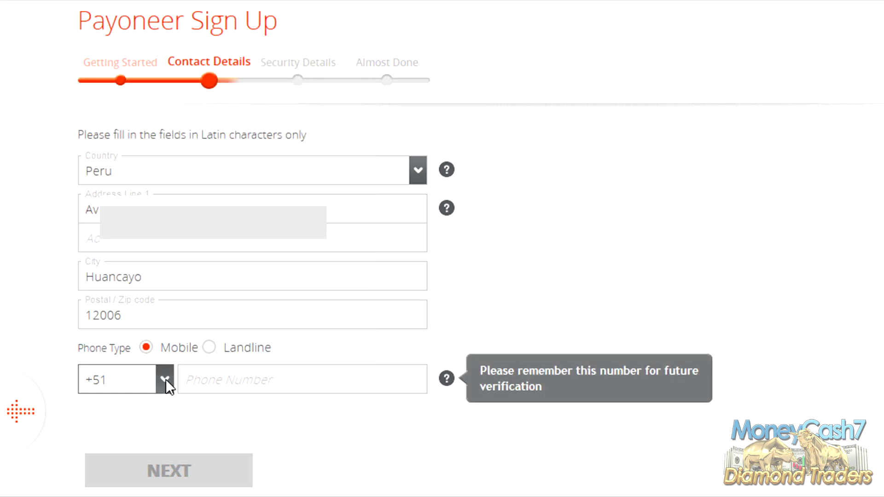
left_click(234, 379)
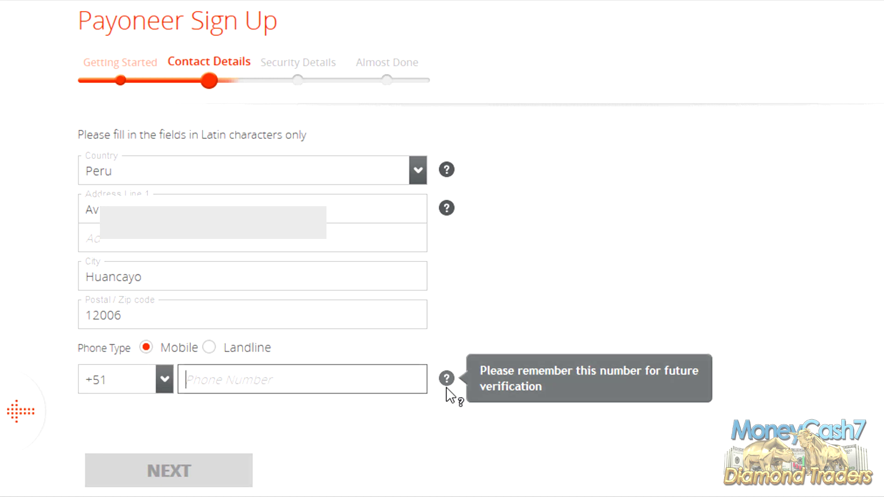
type("95400816")
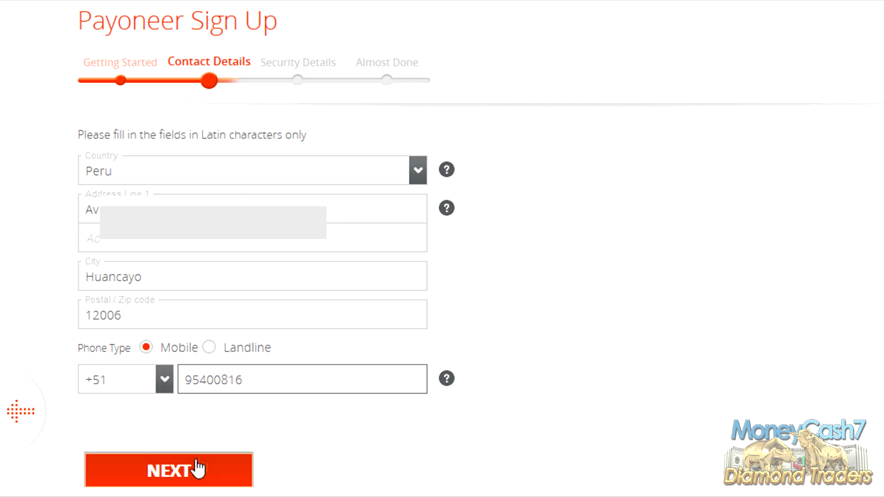
left_click(183, 476)
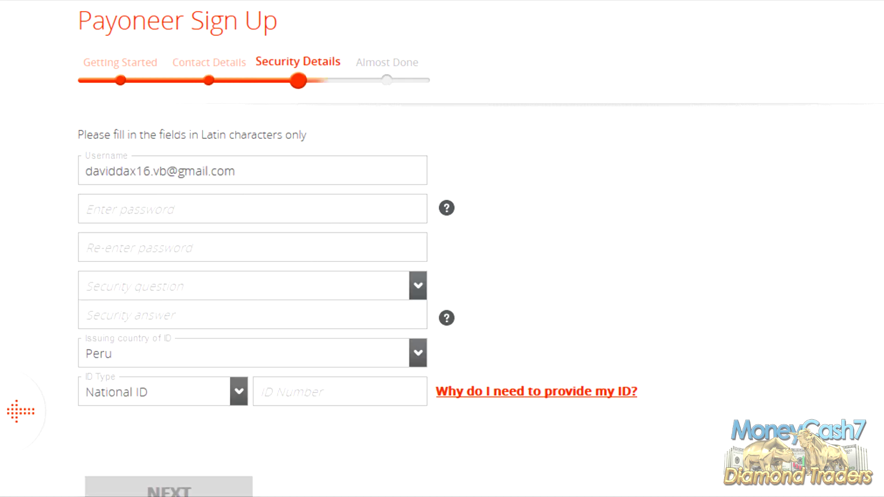
Step: Enter the account password and re-enter it to confirm
left_click(178, 213)
type("•••••••••••••")
key("Tab")
type("•••••••••••••")
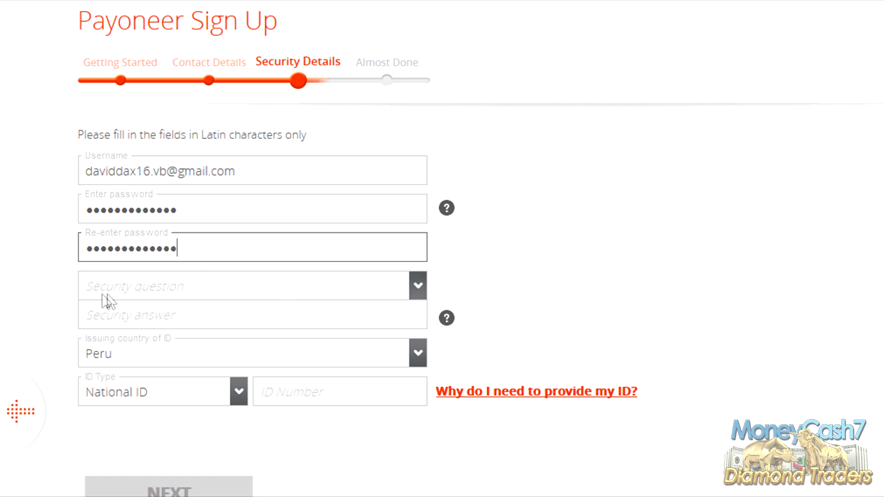
Step: Choose the first-pet security question and type its answer
left_click(418, 288)
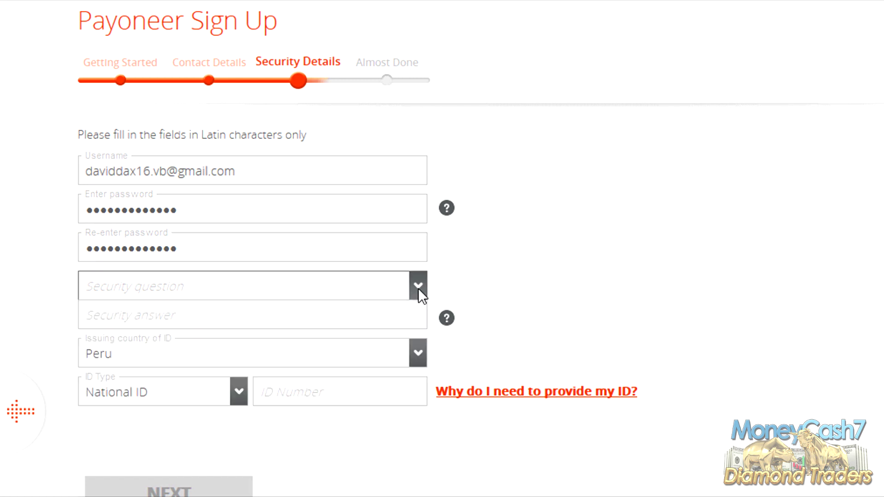
left_click(418, 288)
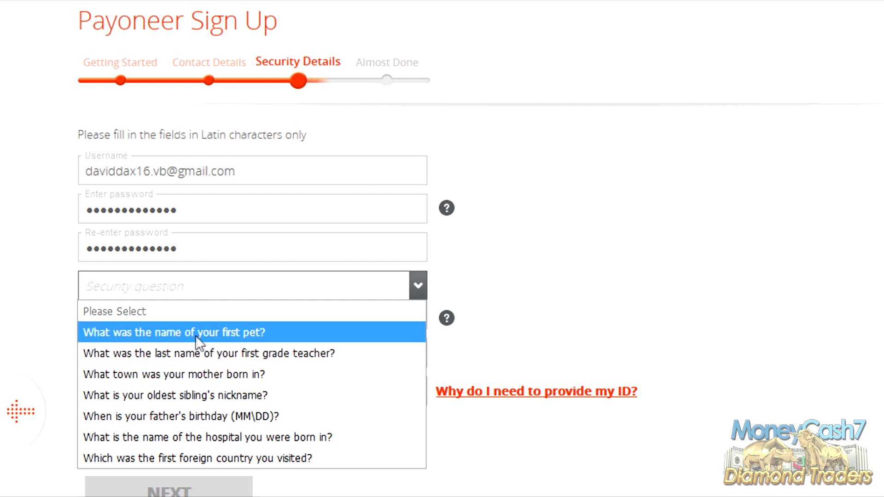
left_click(279, 334)
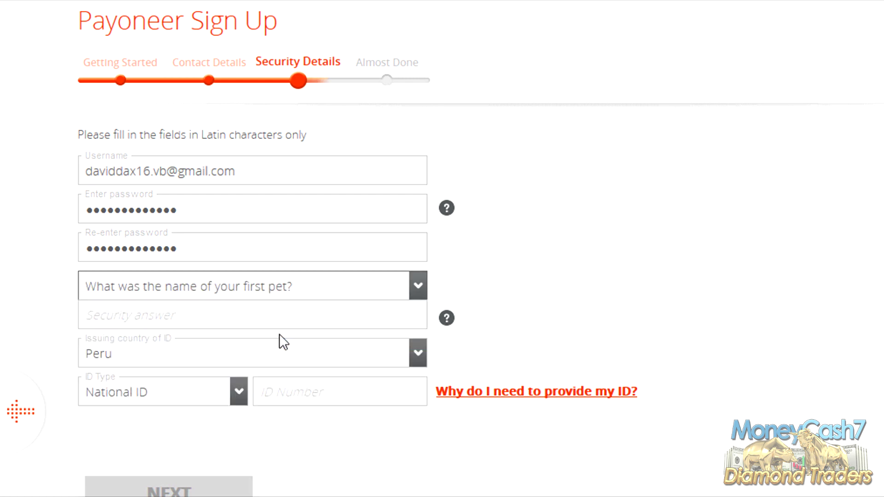
left_click(136, 313)
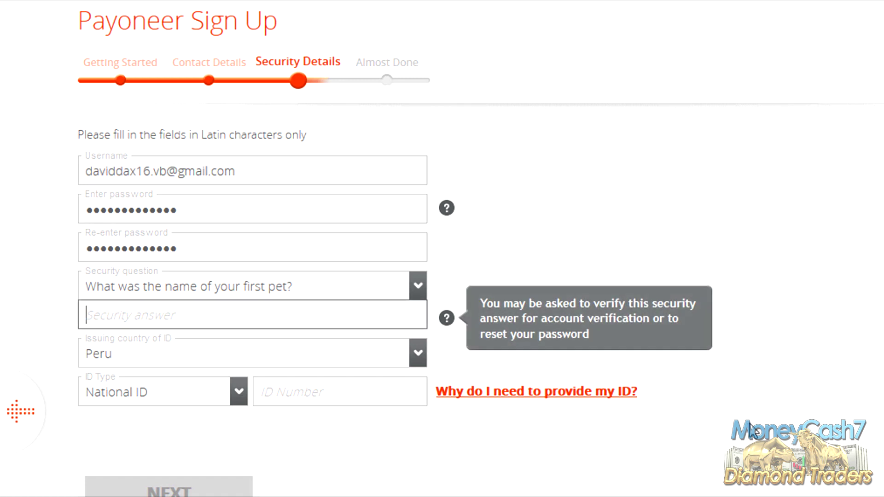
type("p")
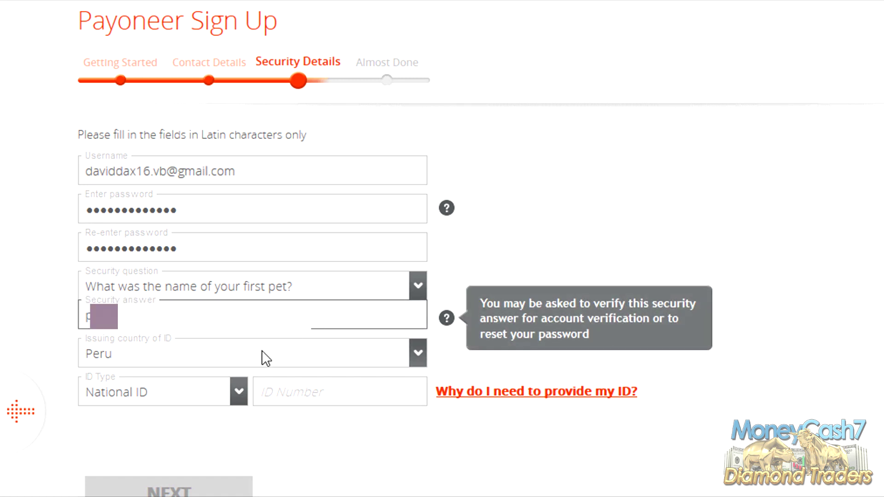
Step: Keep National ID as the ID type, enter the ID number, and submit
left_click(404, 352)
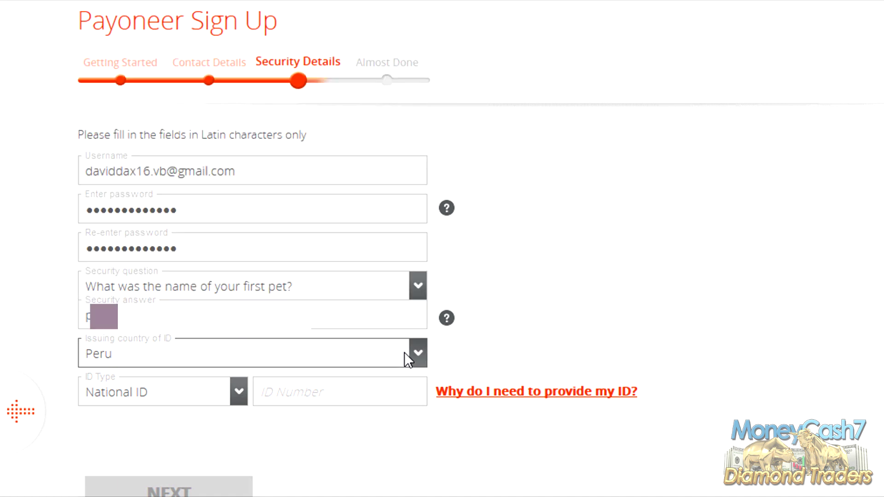
left_click(235, 389)
left_click(235, 389)
left_click(235, 389)
left_click(234, 387)
left_click(306, 388)
left_click(236, 390)
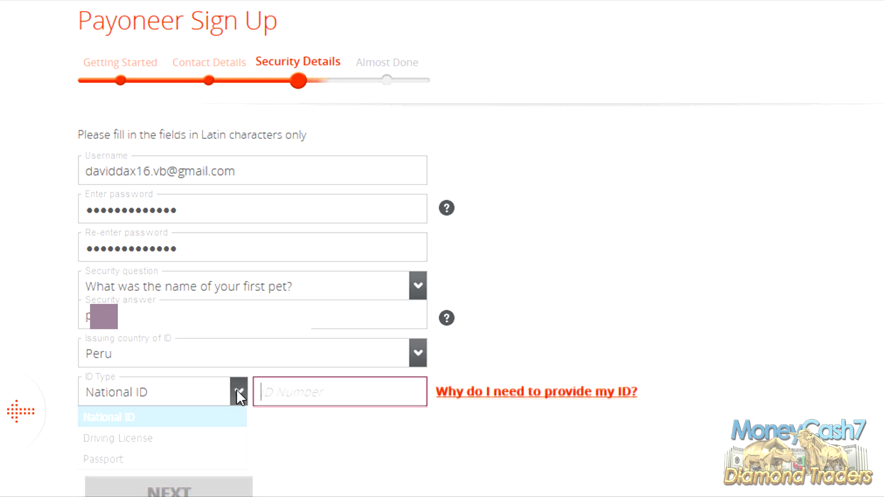
left_click(228, 399)
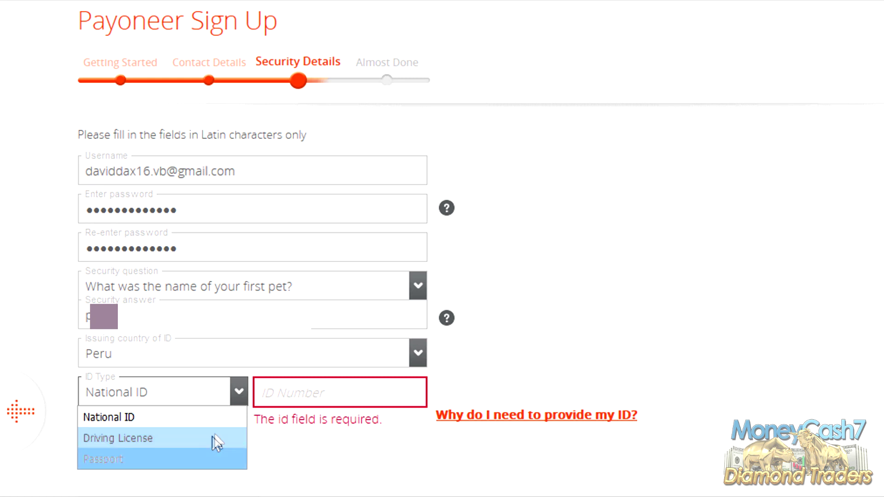
left_click(217, 420)
left_click(338, 385)
type("20")
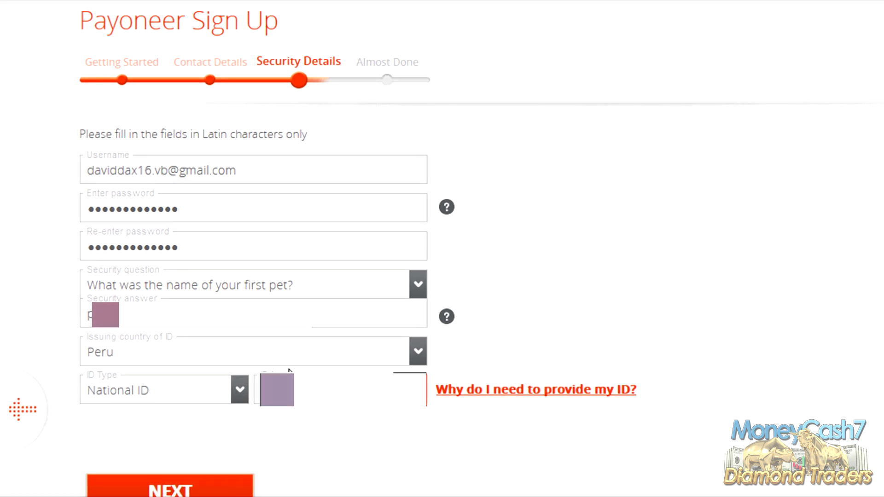
left_click(175, 478)
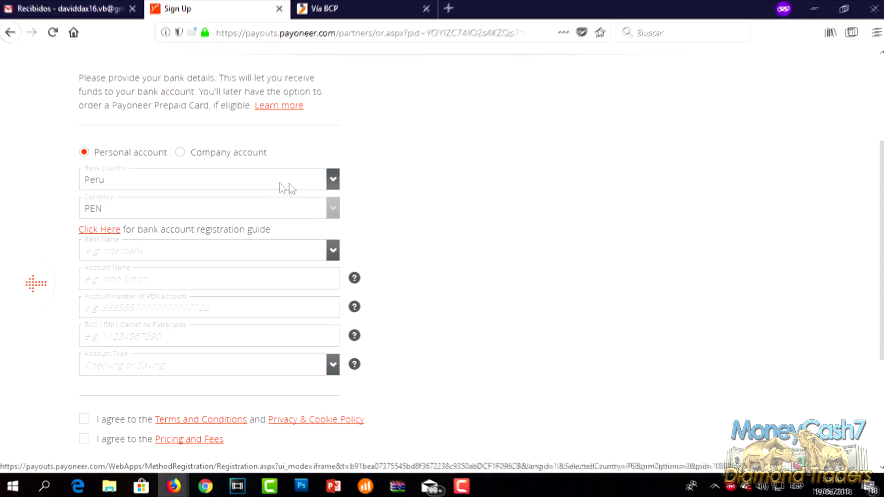
Step: Keep Peru as bank country and choose Banco De Credito Del Peru (BCP) as the bank
left_click(301, 183)
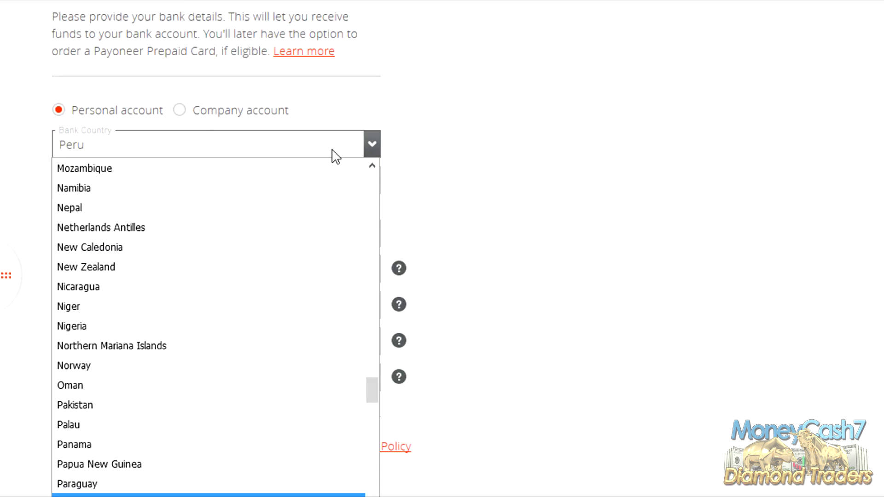
left_click(333, 149)
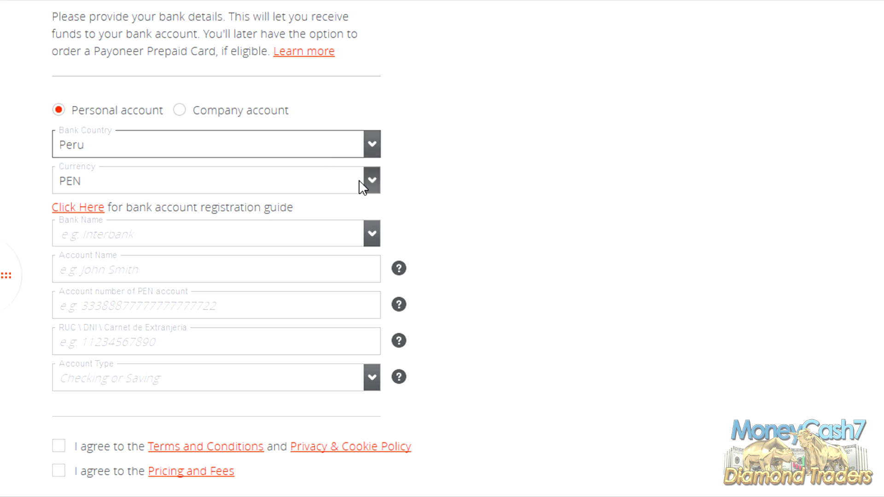
scroll(368, 187, "down", 2)
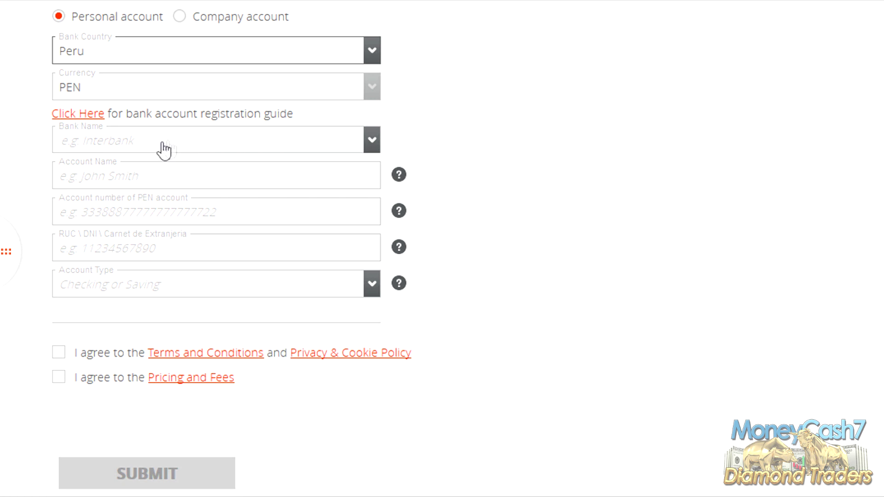
left_click(129, 150)
scroll(218, 233, "up", 3)
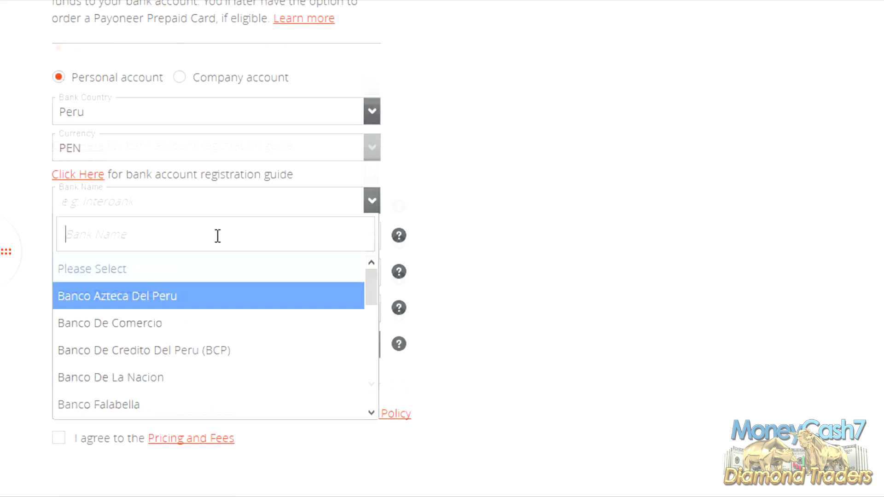
scroll(310, 359, "down", 1)
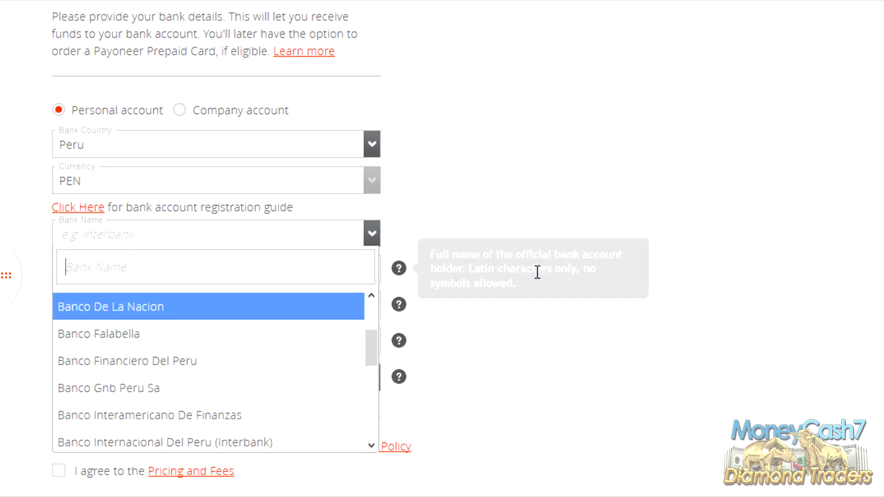
scroll(460, 271, "down", 2)
left_click_drag(370, 260, 374, 220)
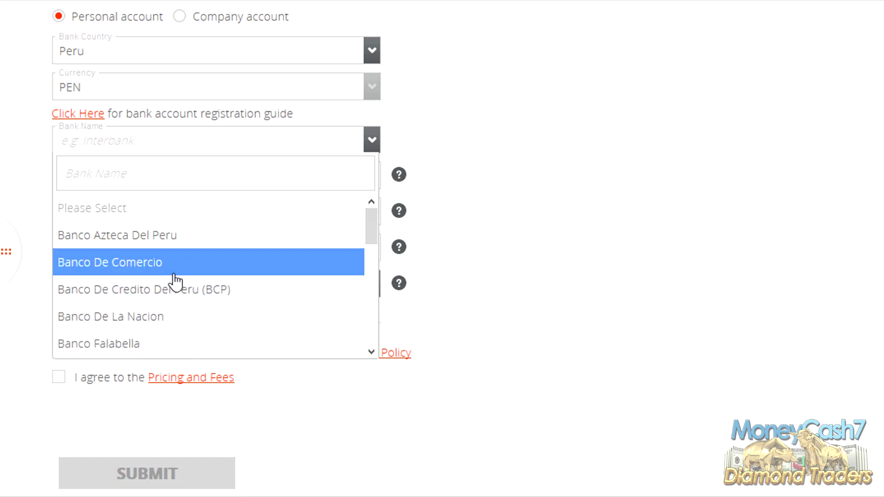
scroll(181, 318, "down", 2)
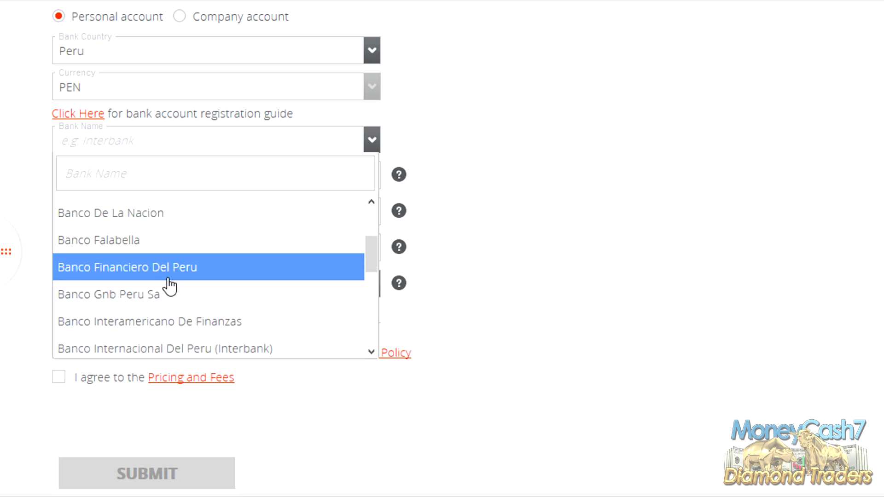
scroll(171, 290, "down", 2)
scroll(170, 294, "down", 2)
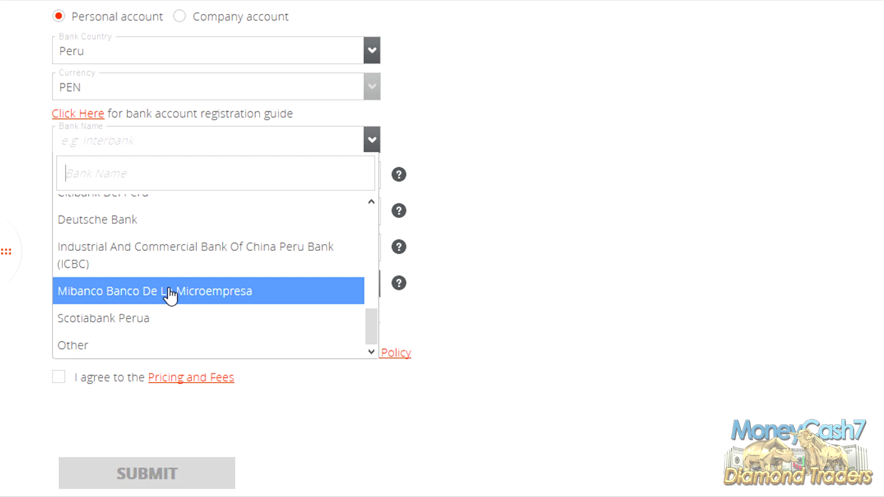
scroll(171, 294, "up", 6)
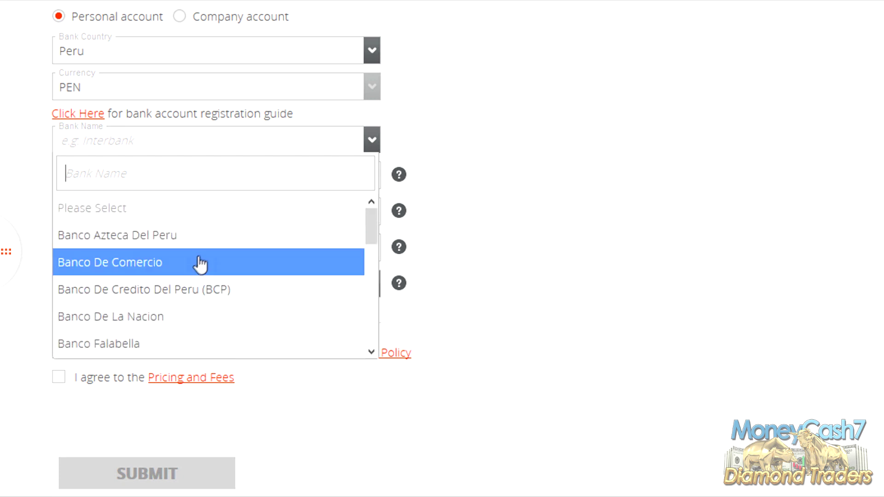
left_click(133, 290)
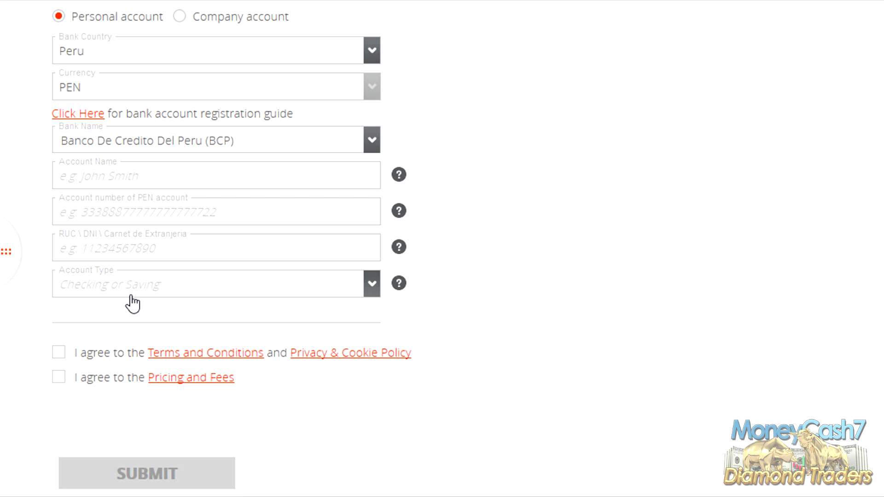
Step: Paste the account holder's full name into Account Name, then focus the PEN account field
left_click(180, 177)
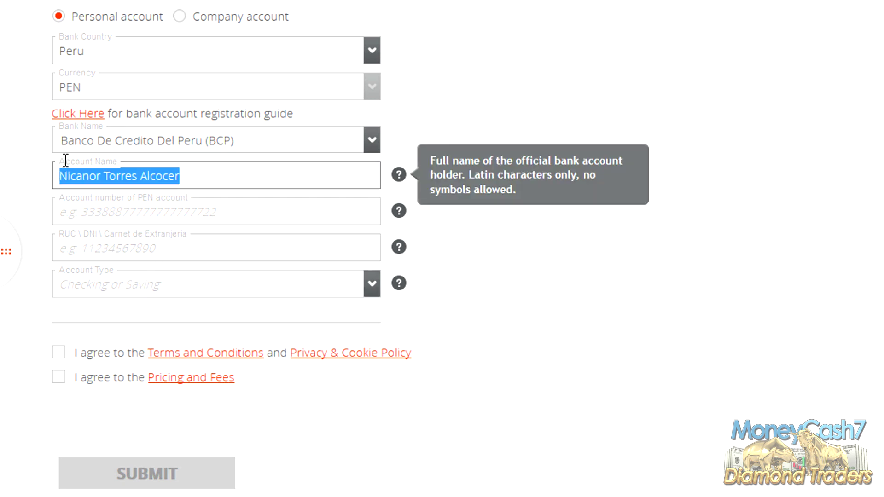
left_click(129, 173)
key("ctrl+a")
left_click(95, 219)
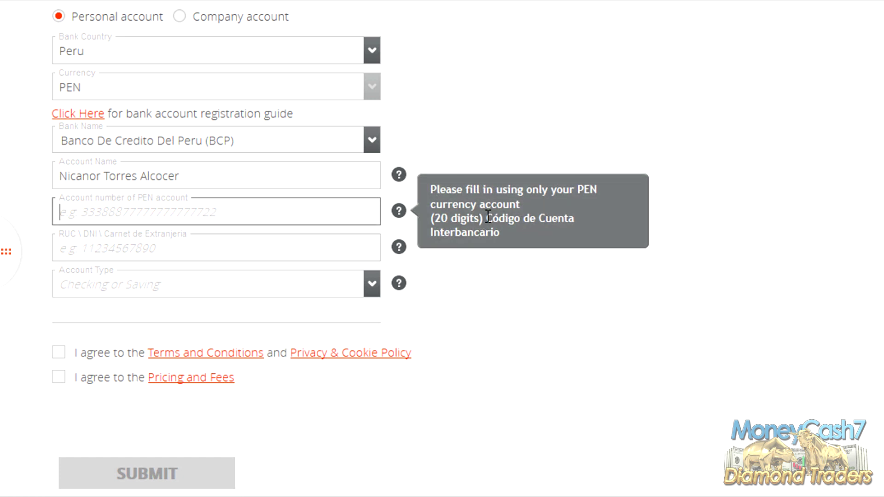
left_click(513, 221)
key("ctrl+a")
left_click(436, 231)
left_click(261, 216)
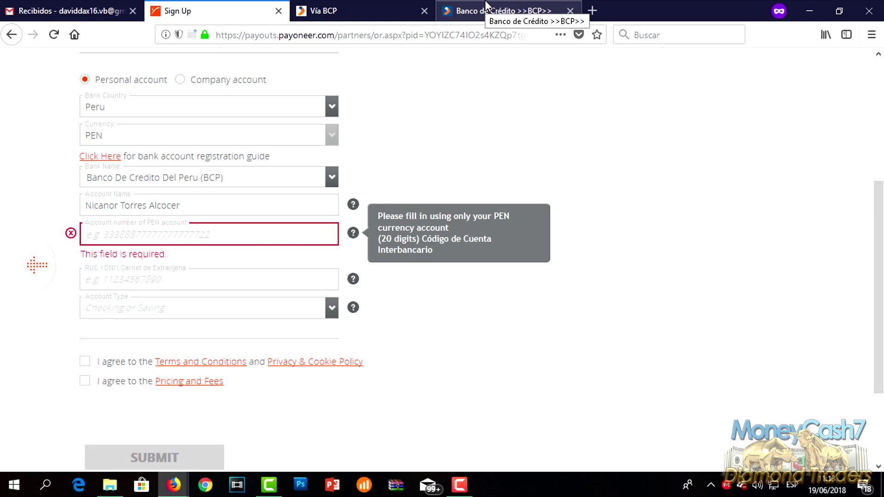
Step: Copy the Ahorro Soles account's 20-digit CCI from BCP Banca por Internet
left_click(486, 6)
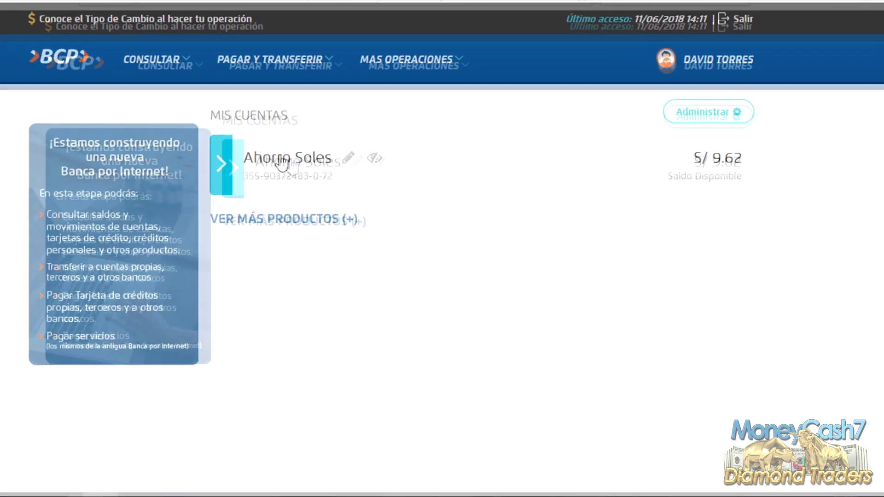
left_click(282, 162)
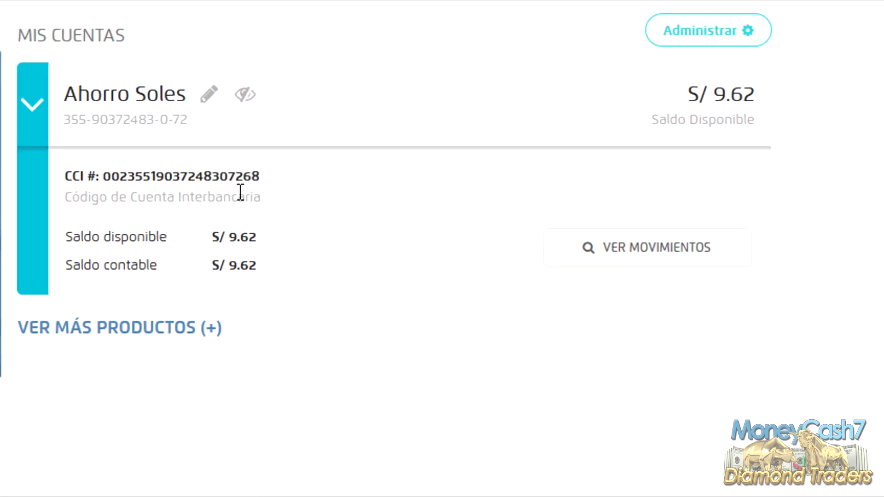
left_click_drag(261, 177, 108, 184)
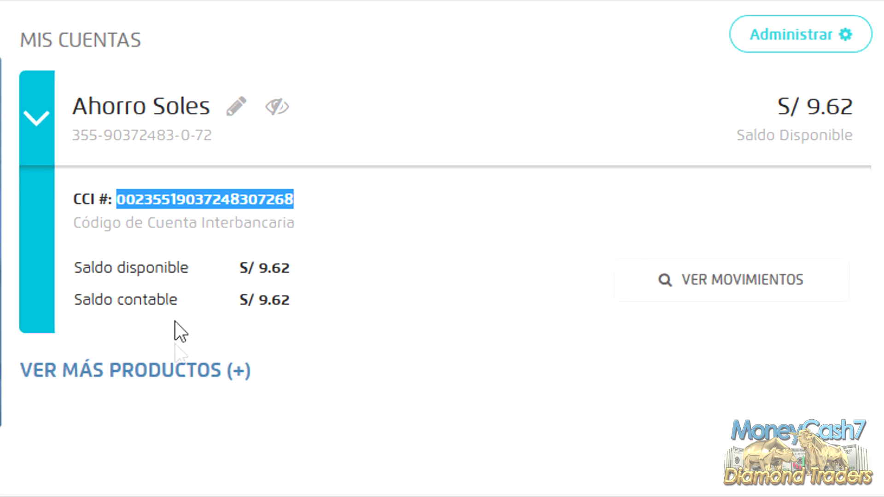
right_click(224, 192)
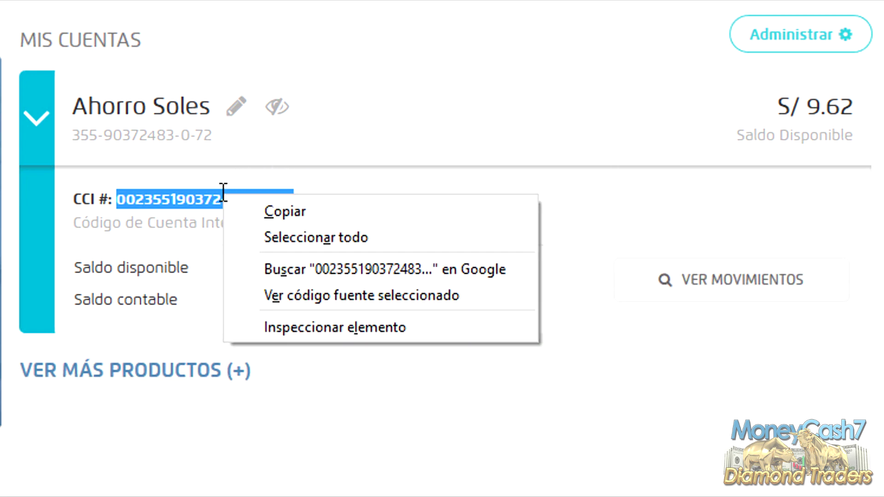
left_click(257, 207)
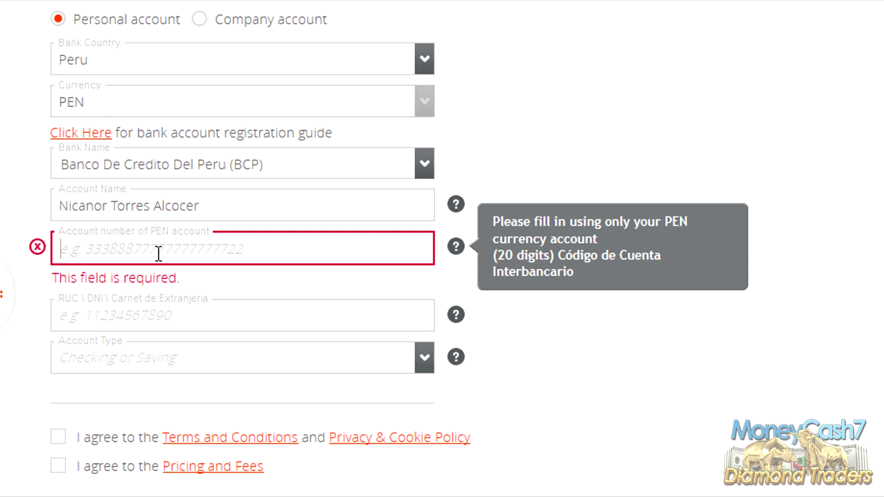
Step: Paste the CCI as the PEN account, enter the ID number, choose Saving (Ahorro), accept Terms
key("ctrl+v")
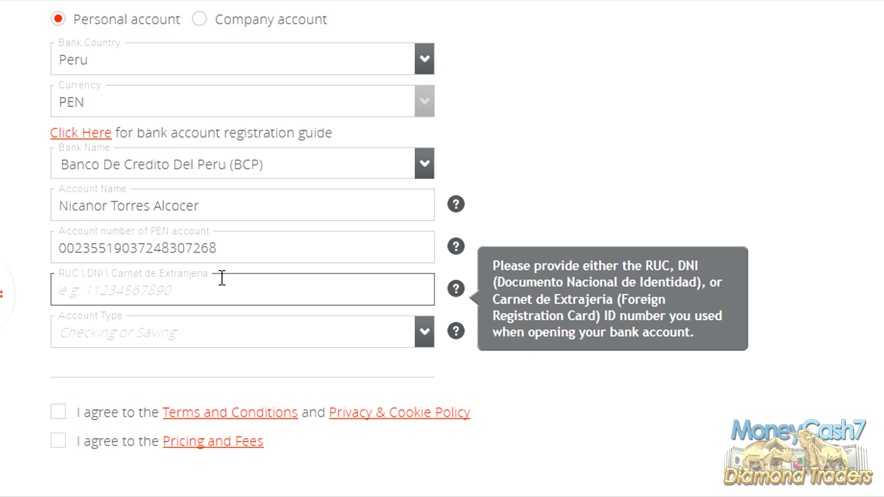
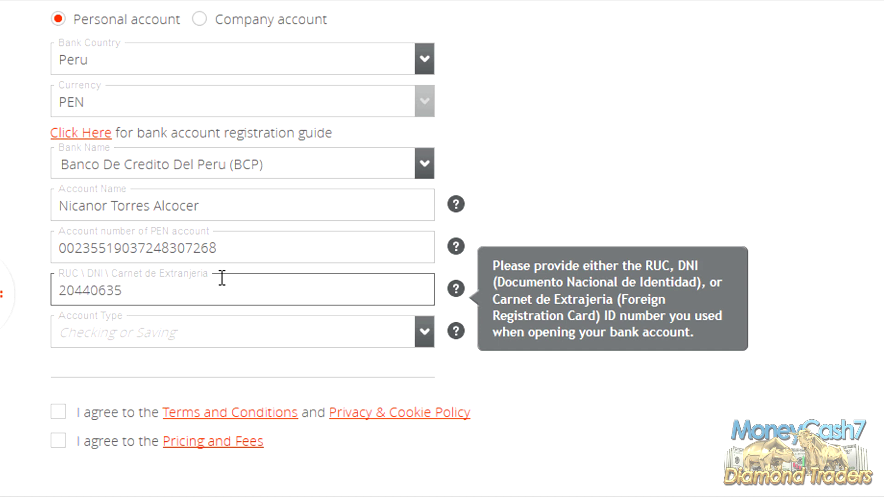
left_click(111, 333)
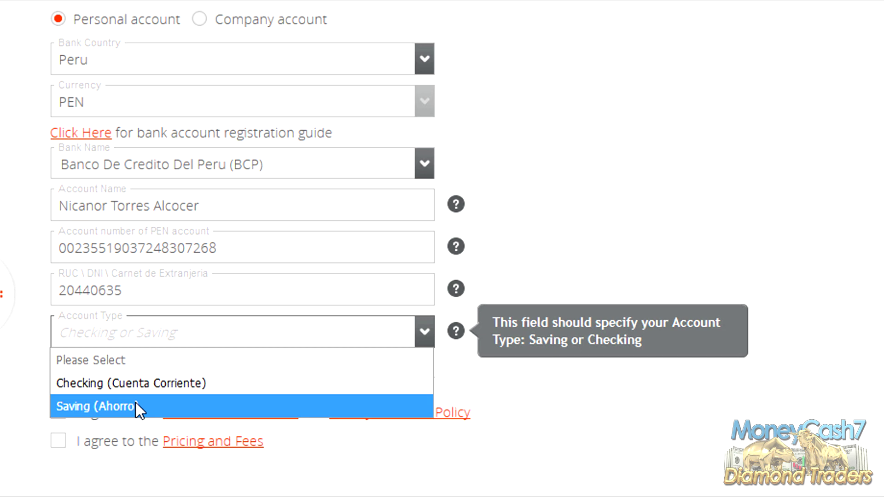
left_click(73, 410)
left_click(59, 414)
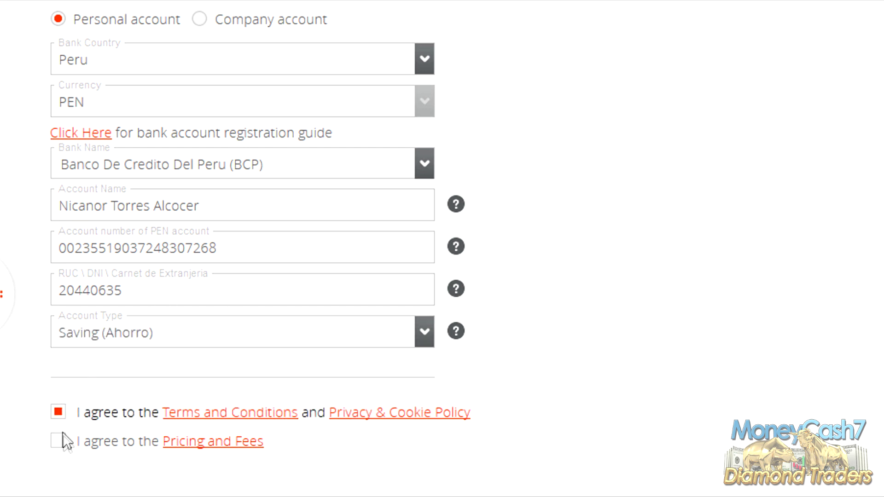
Step: Accept the Pricing and Fees and submit the bank details form for review
left_click(60, 443)
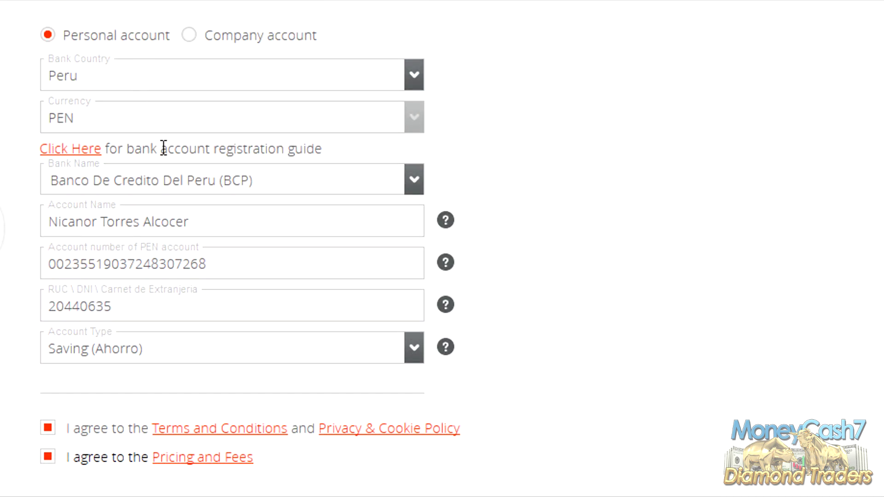
scroll(200, 146, "down", 3)
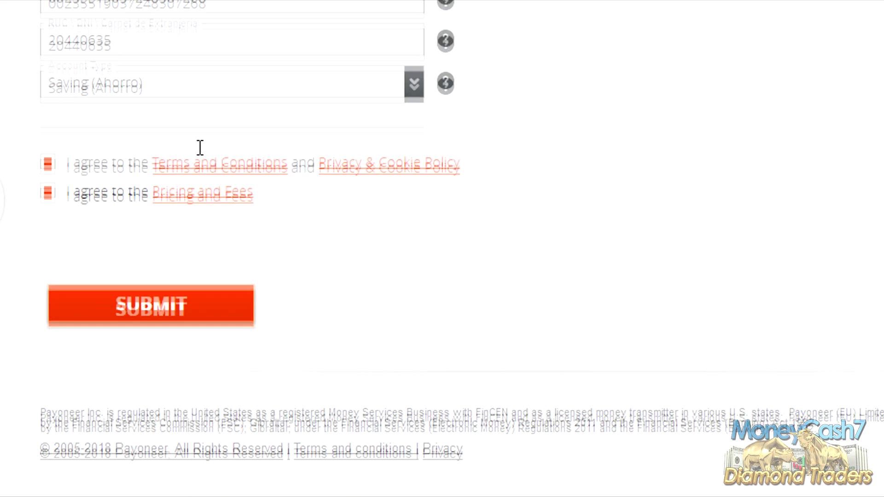
left_click(166, 316)
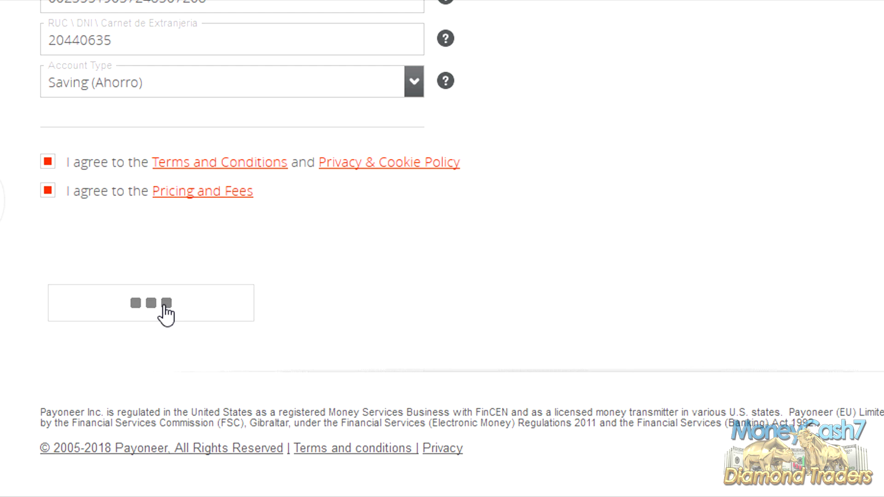
left_click_drag(38, 52, 414, 257)
scroll(243, 124, "down", 2)
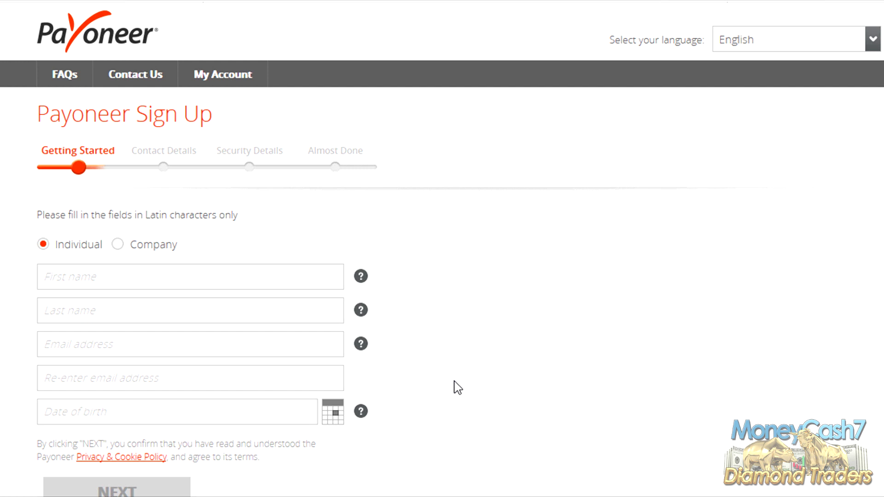
Step: Switch to the Gmail inbox showing Payoneer's approval email
left_click(68, 6)
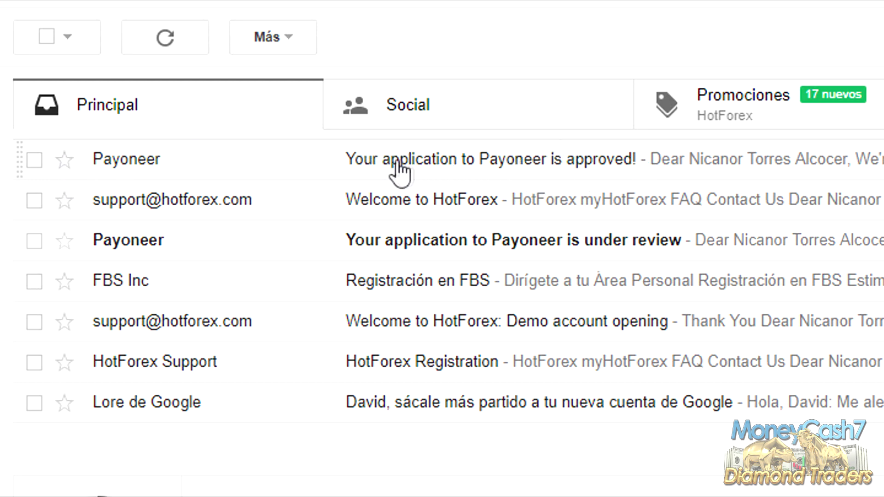
Step: Open the 'Your application to Payoneer is approved!' email
left_click(119, 162)
mouse_move(54, 122)
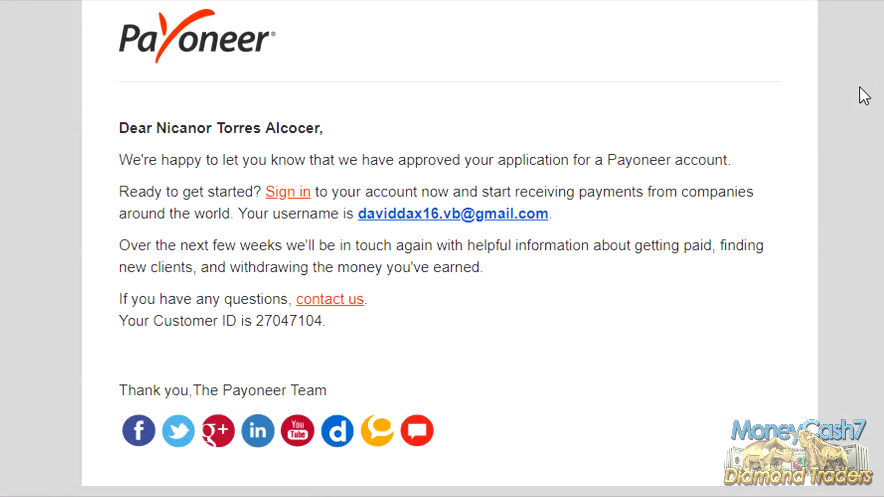
left_click_drag(124, 138, 342, 136)
left_click_drag(138, 135, 291, 168)
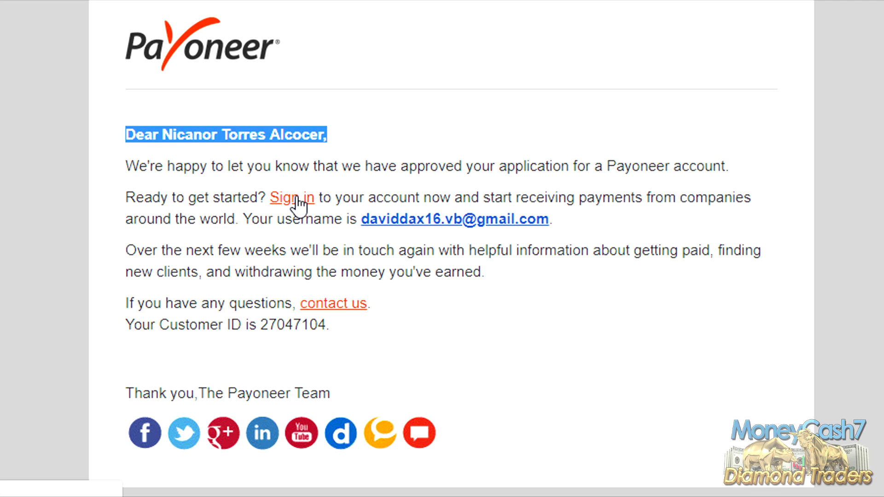
Step: Copy the username address from the email and follow its sign-in link
left_click_drag(557, 221, 362, 227)
right_click(385, 221)
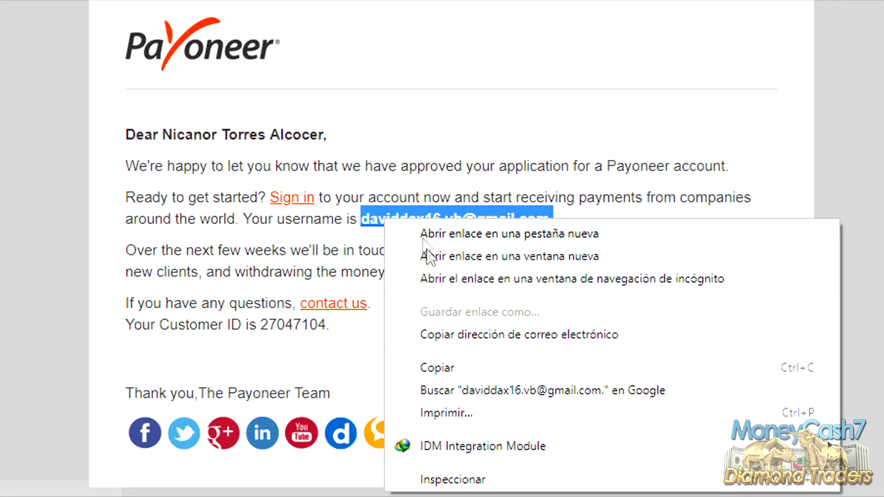
left_click(440, 366)
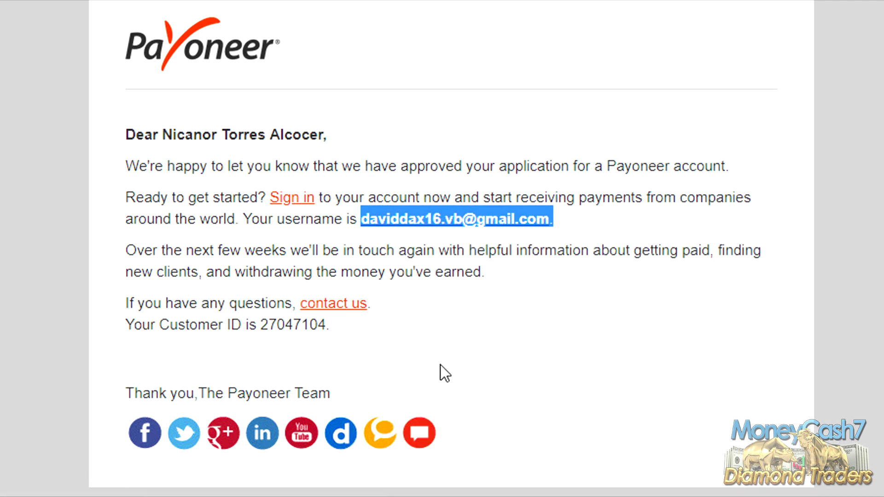
left_click(295, 199)
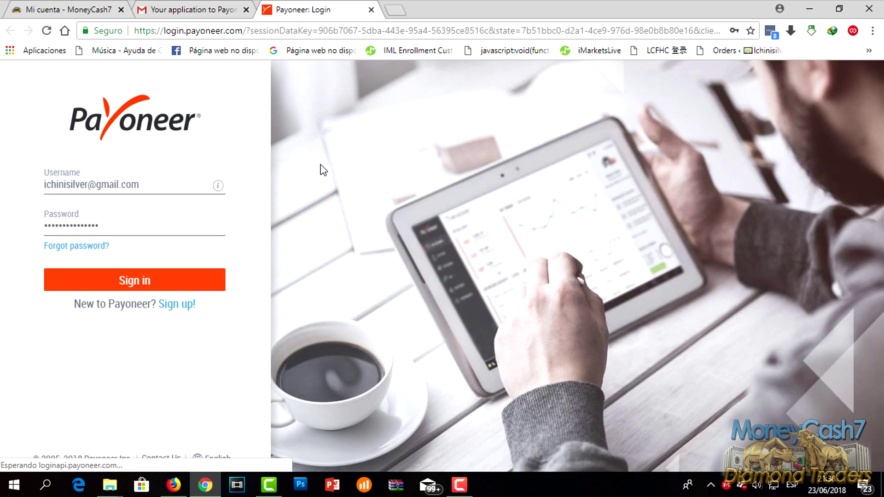
Step: Sign in to Payoneer with the approved username, trailing period removed, and the account password
triple_click(194, 183)
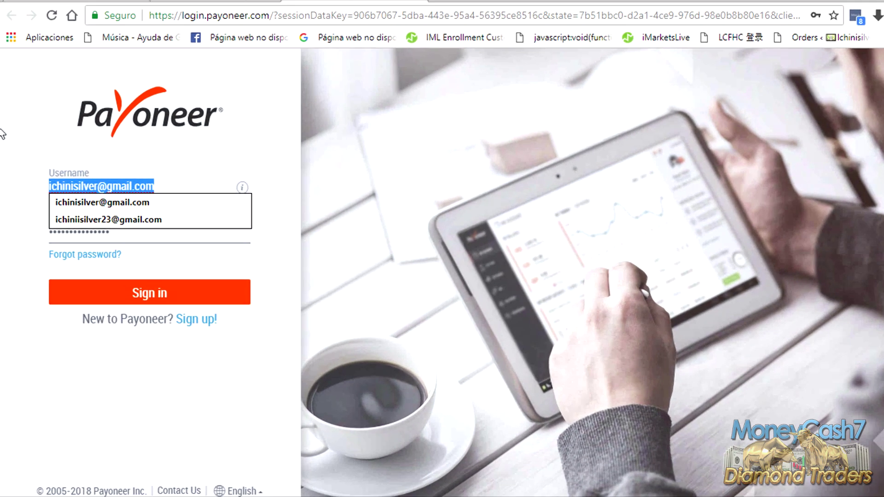
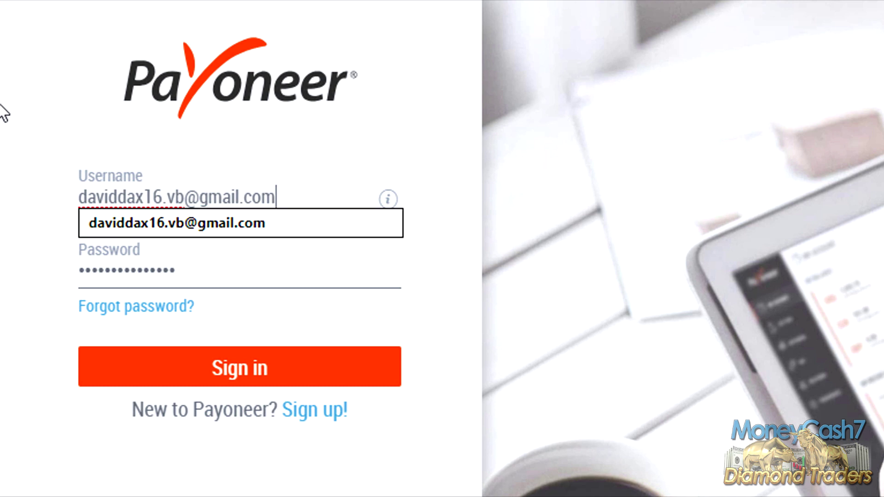
key("Tab")
type("•••••••••••••")
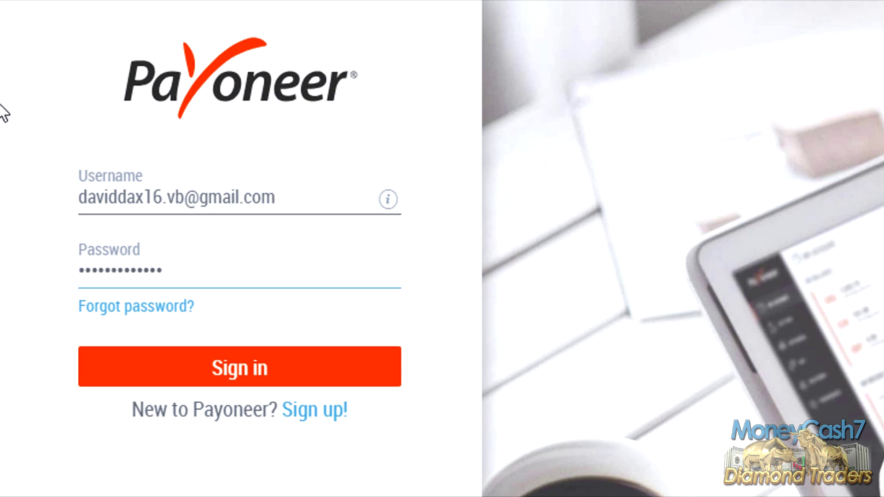
left_click(322, 373)
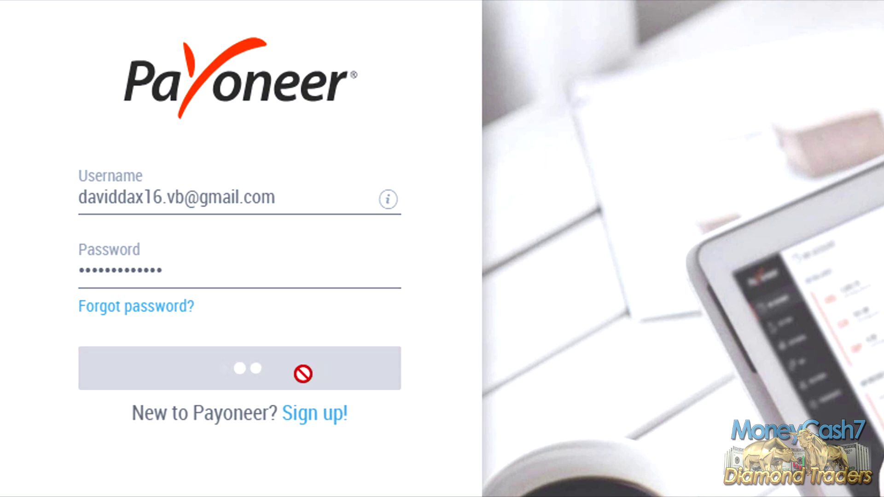